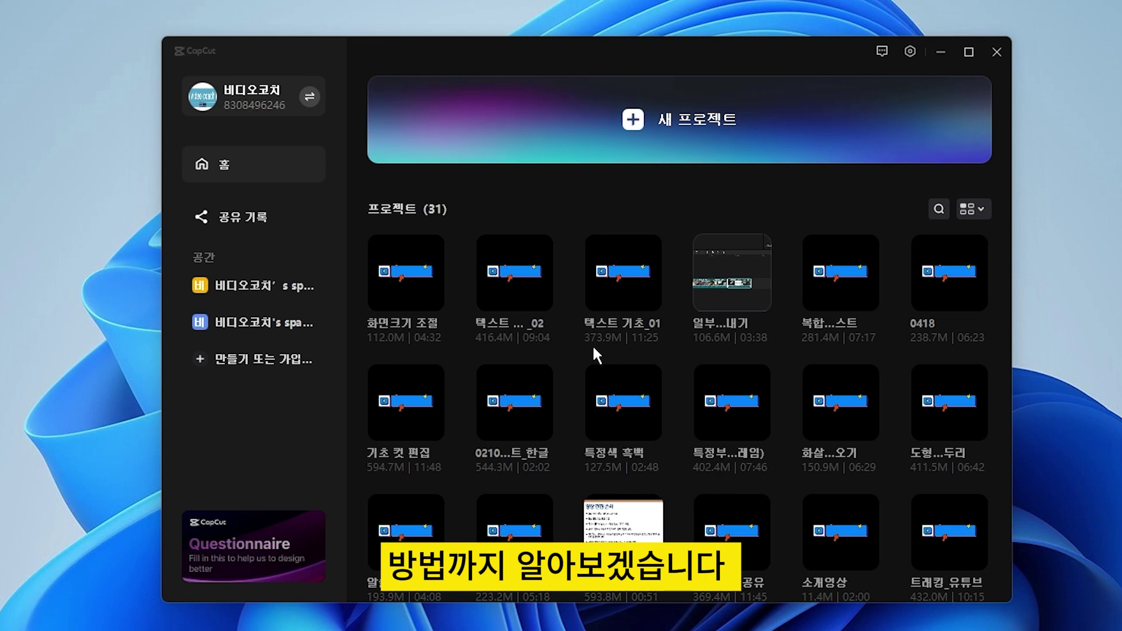
# - View the projects stored in the first cloud space, and return to the project home
pyautogui.click(276, 284)
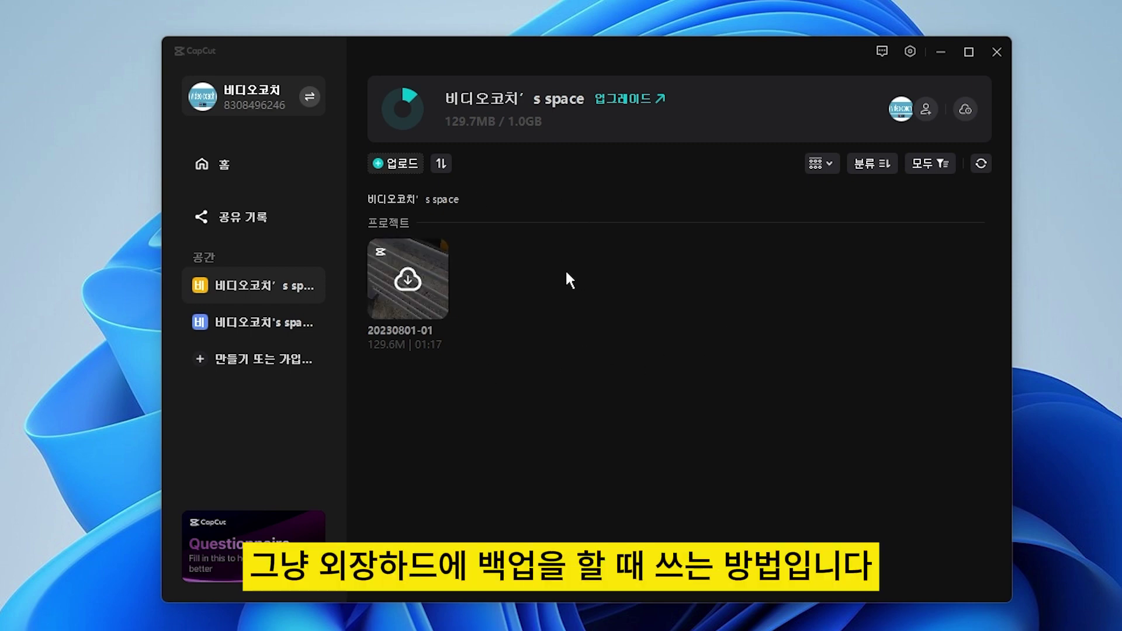
pyautogui.click(191, 165)
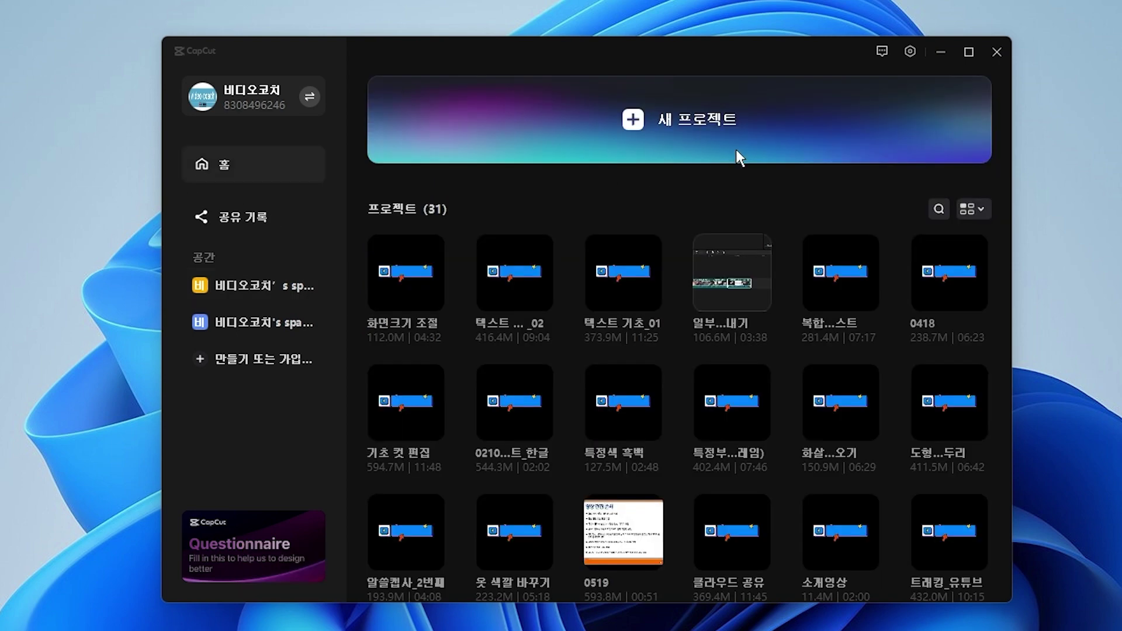
# - Browse to the project save location from the settings and select the 특정색 흑백 folder in CapCut Drafts
pyautogui.click(915, 53)
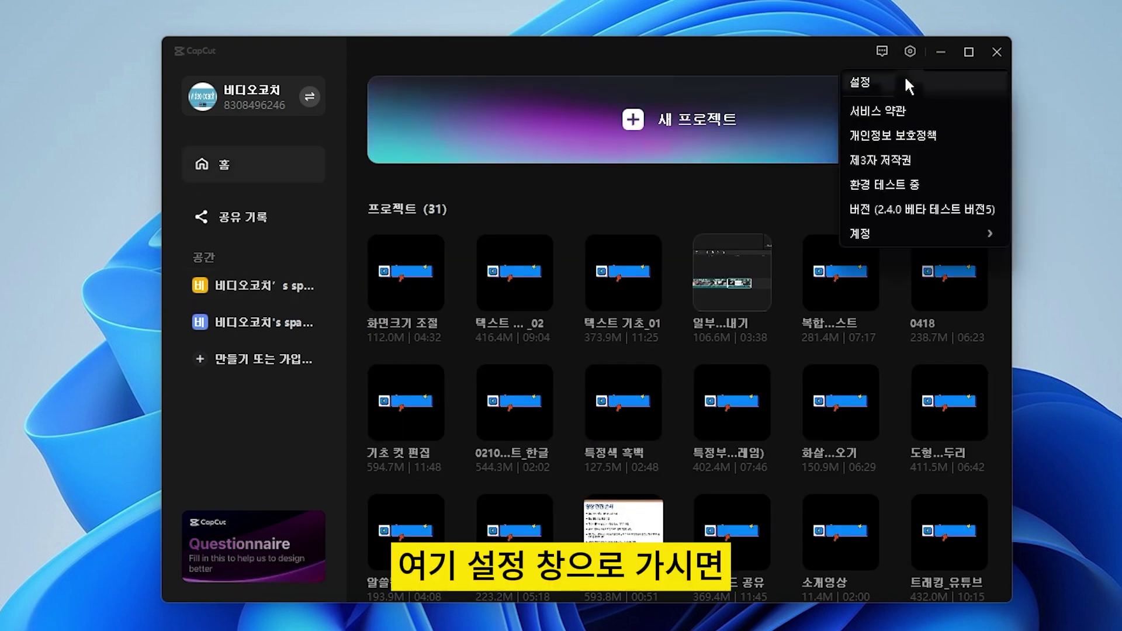
pyautogui.click(905, 79)
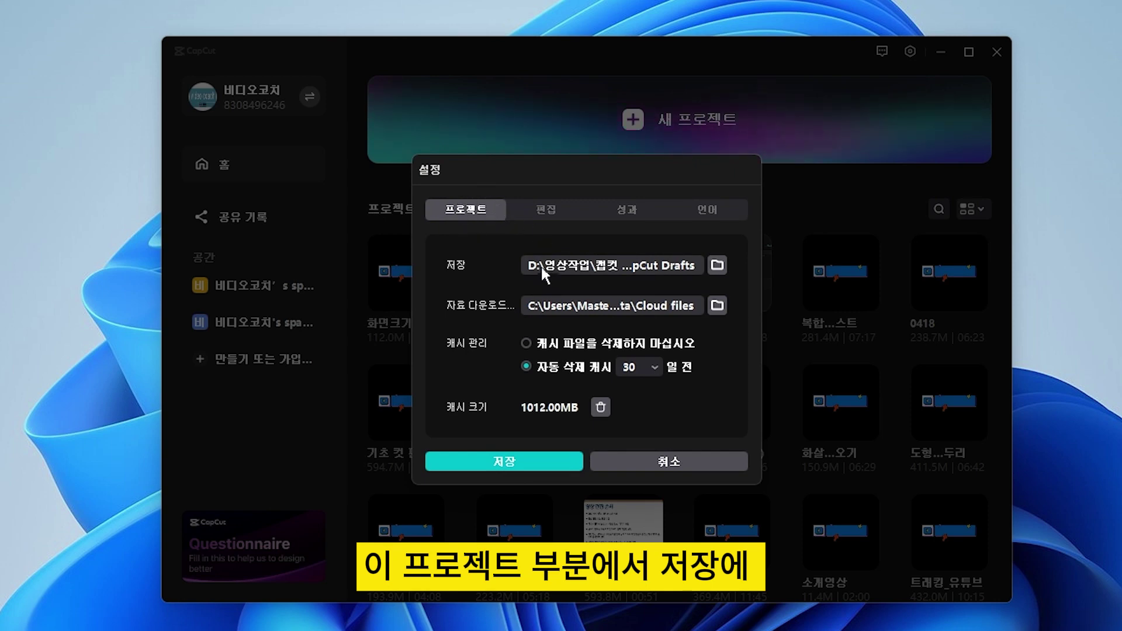
pyautogui.click(715, 264)
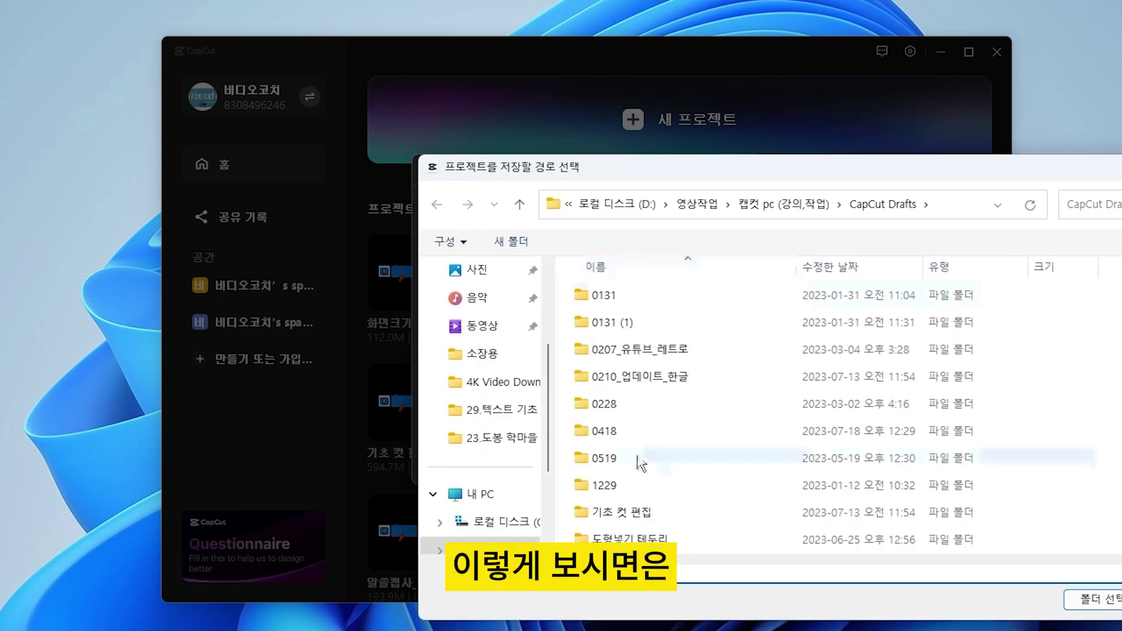
pyautogui.scroll(-1, 658, 406)
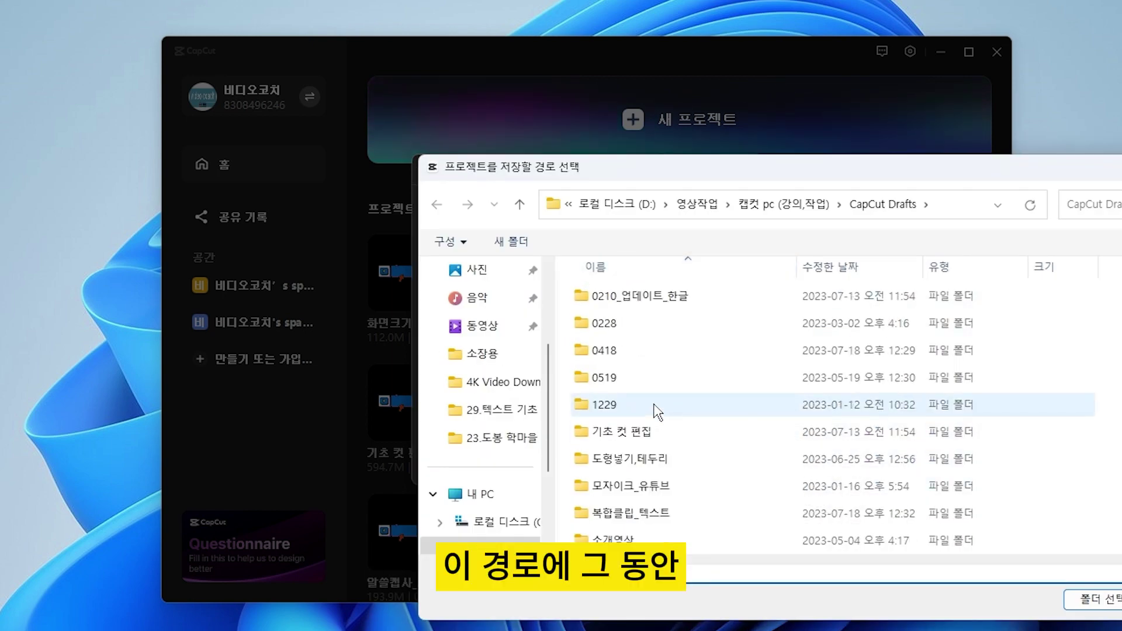
pyautogui.scroll(-5, 664, 405)
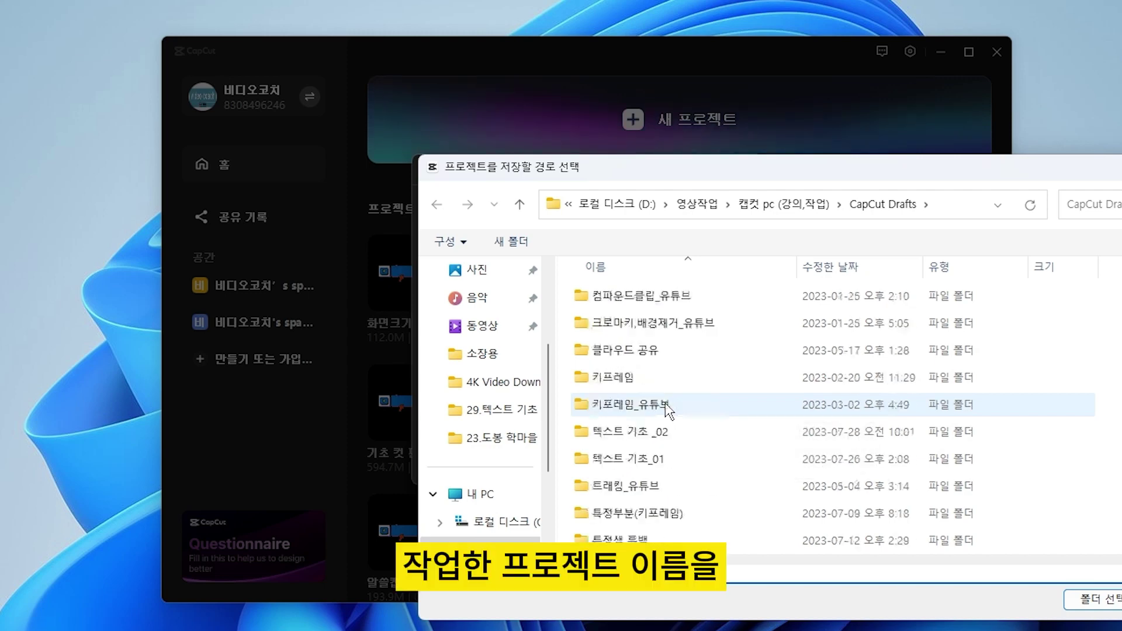
pyautogui.scroll(-1, 665, 402)
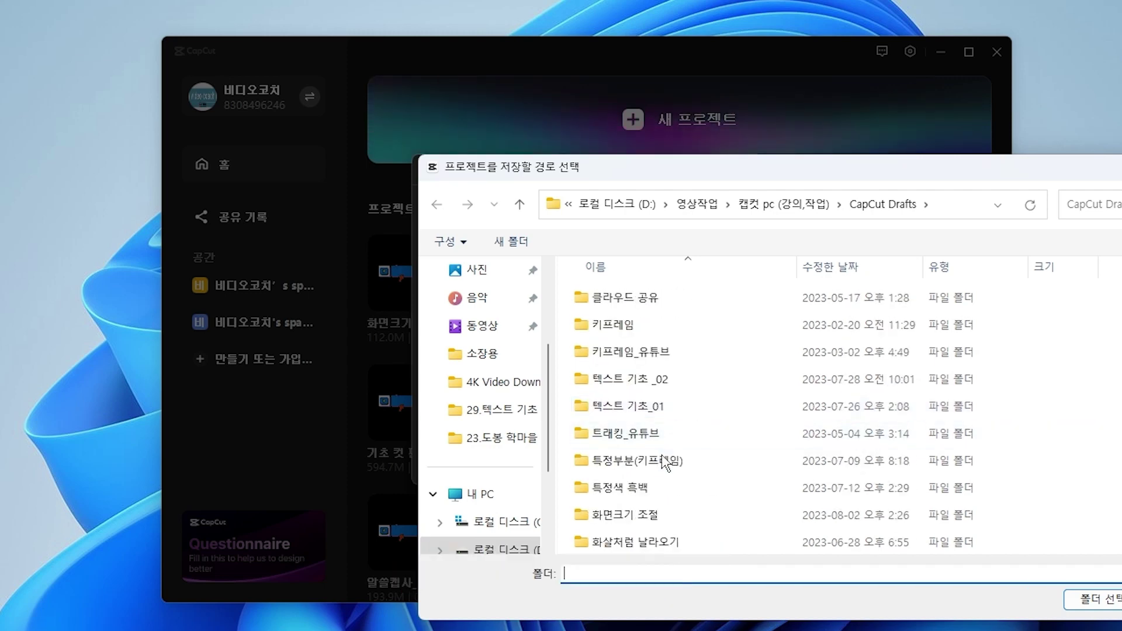
pyautogui.click(642, 491)
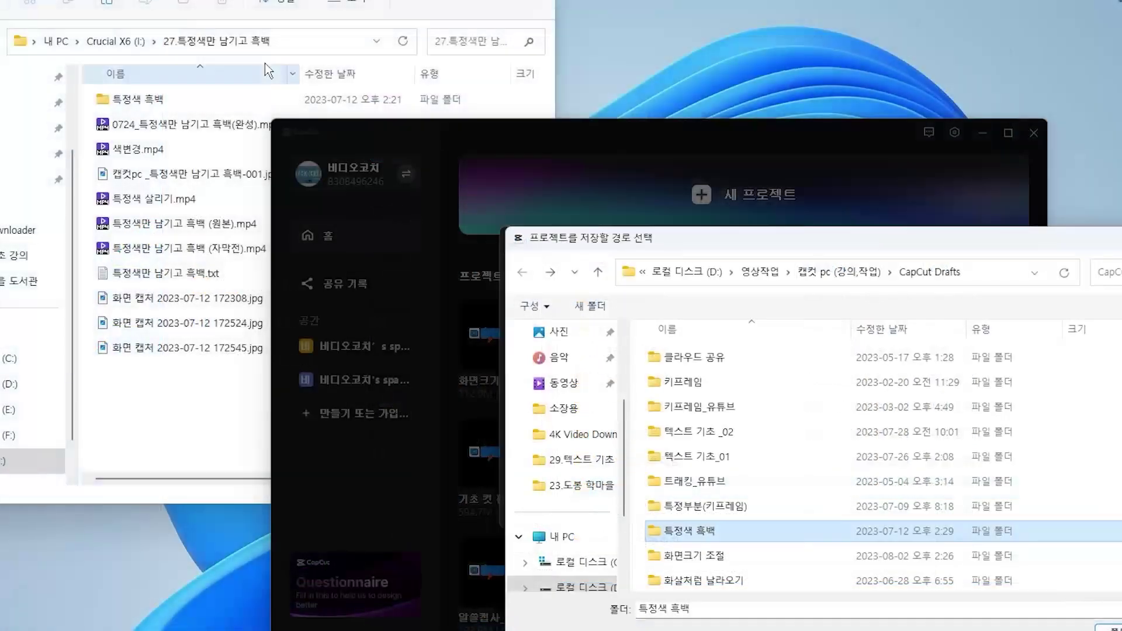
# - Examine the project folder and source videos in the 27.특정색만 남기고 흑백 folder on the Crucial X6 drive
pyautogui.click(268, 70)
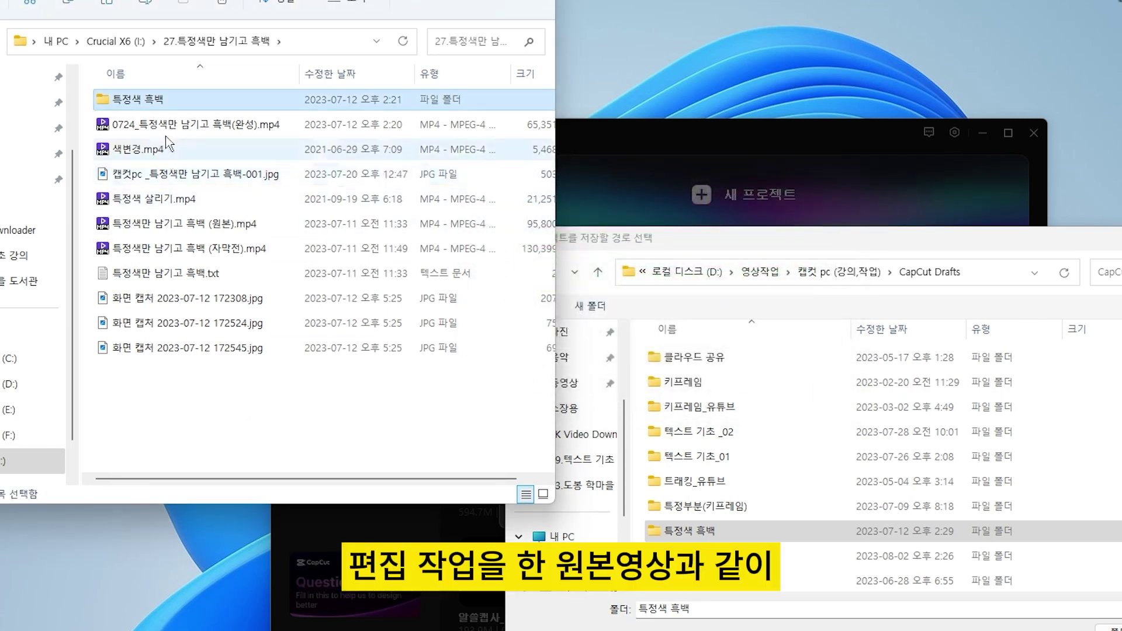
pyautogui.click(176, 124)
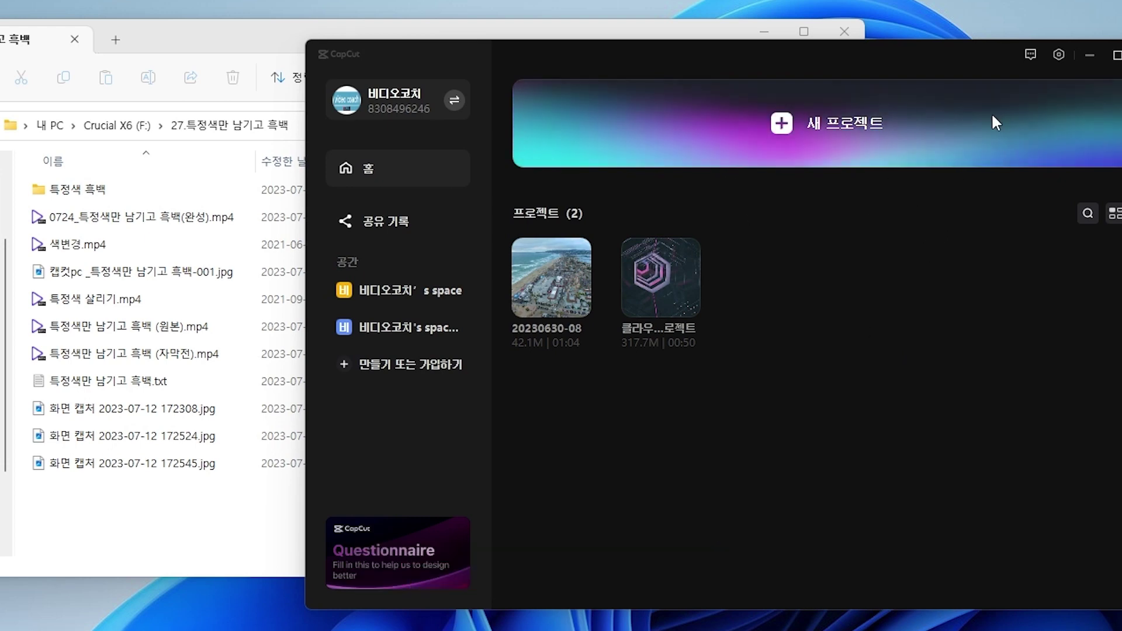
# - Open the folder browser for the project save path from the settings
pyautogui.click(1054, 50)
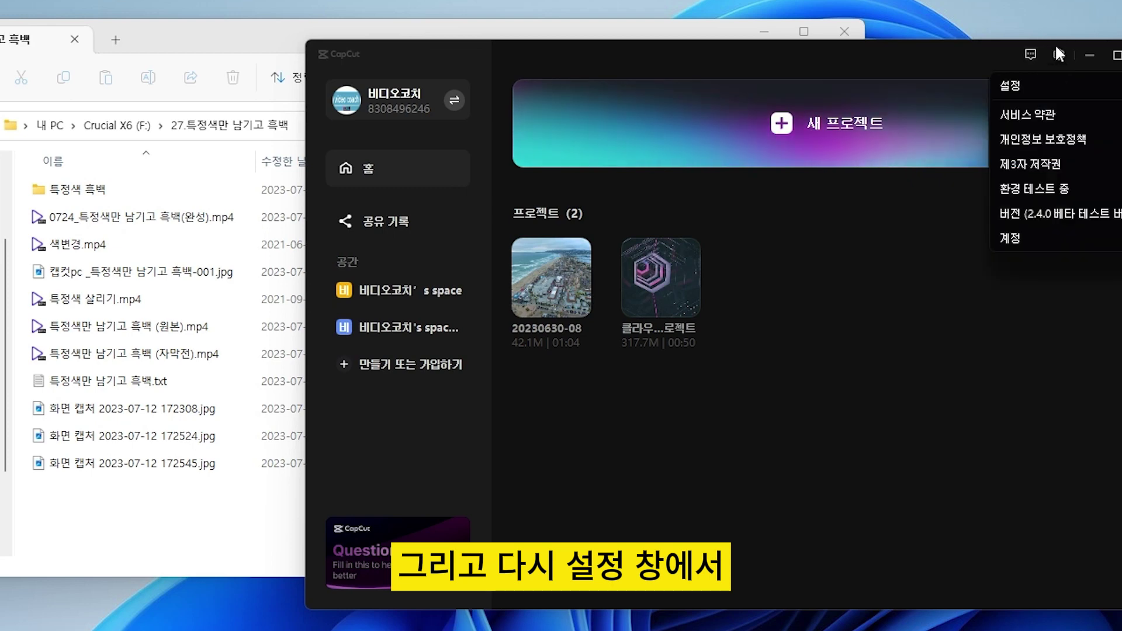
pyautogui.click(1050, 88)
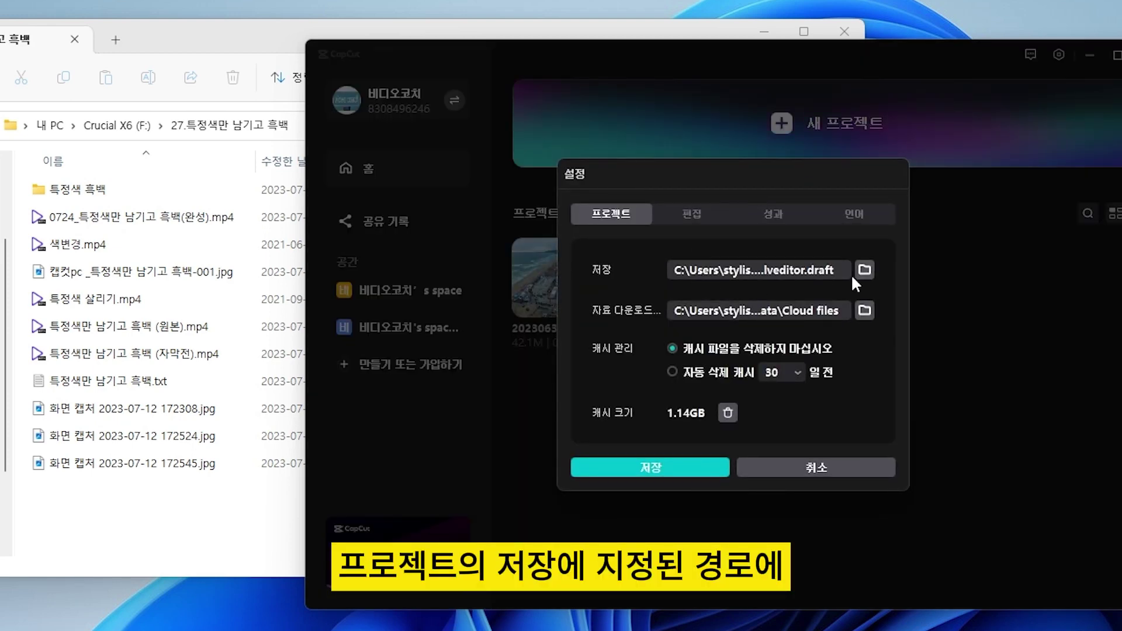
pyautogui.click(865, 269)
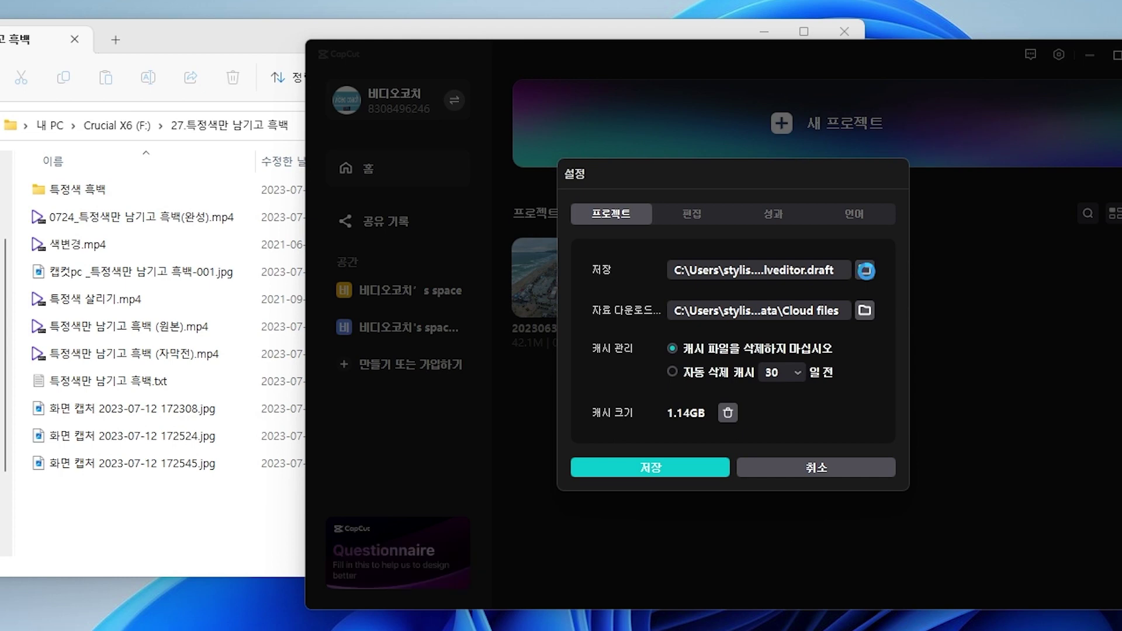
# - Copy the 특정색 흑백 folder from the Crucial X6 drive into the com.lveditor.draft save folder and save the settings
pyautogui.click(274, 33)
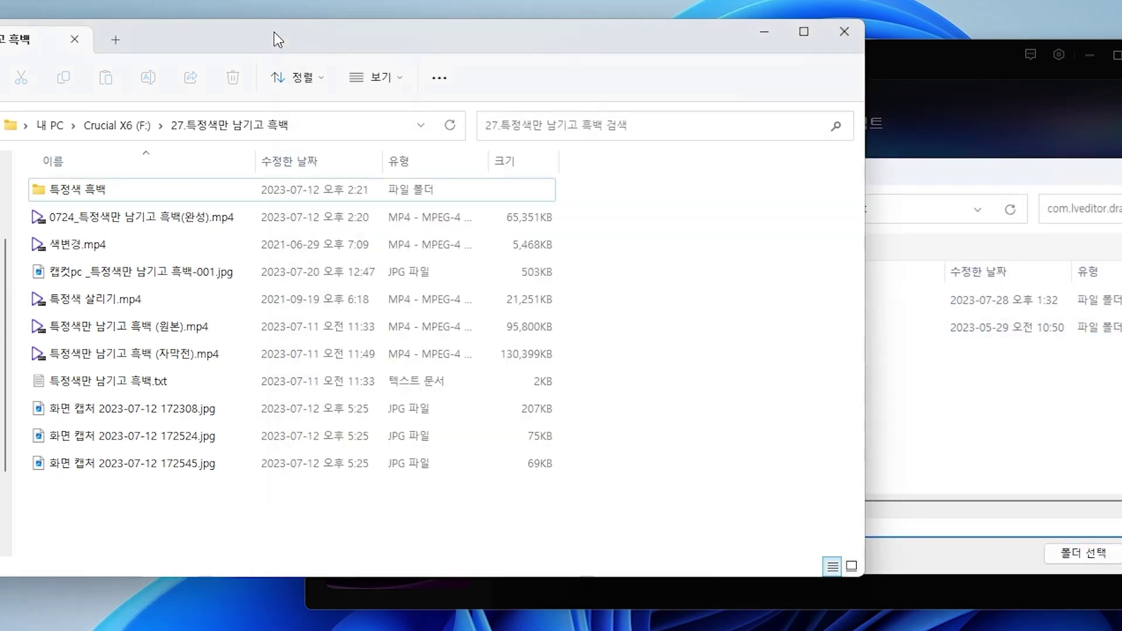
pyautogui.click(92, 197)
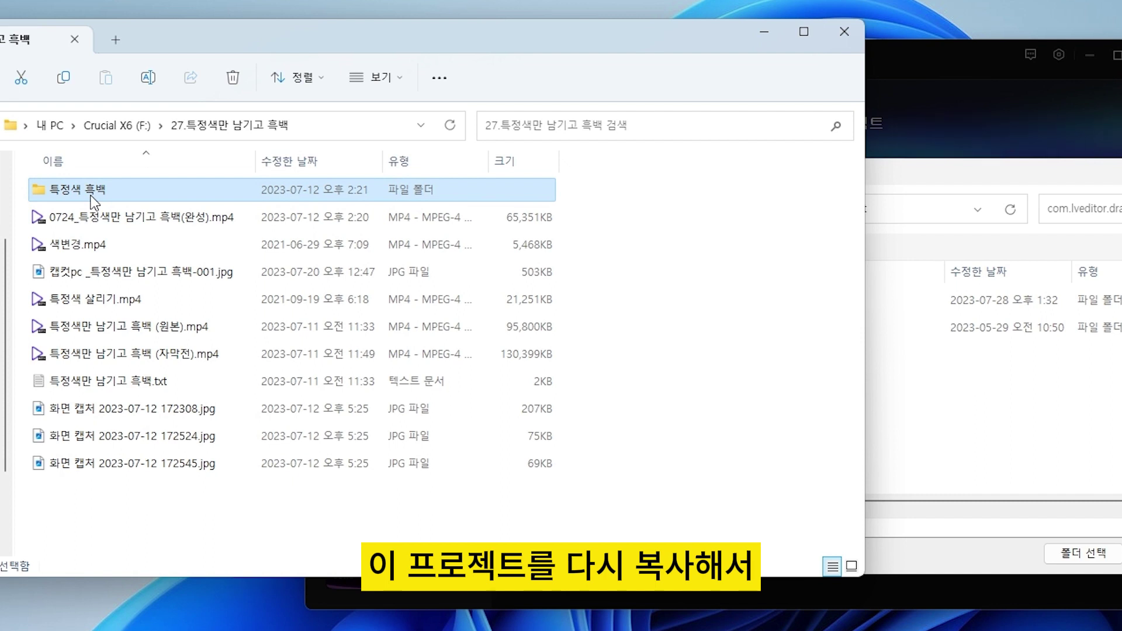
pyautogui.click(1054, 426)
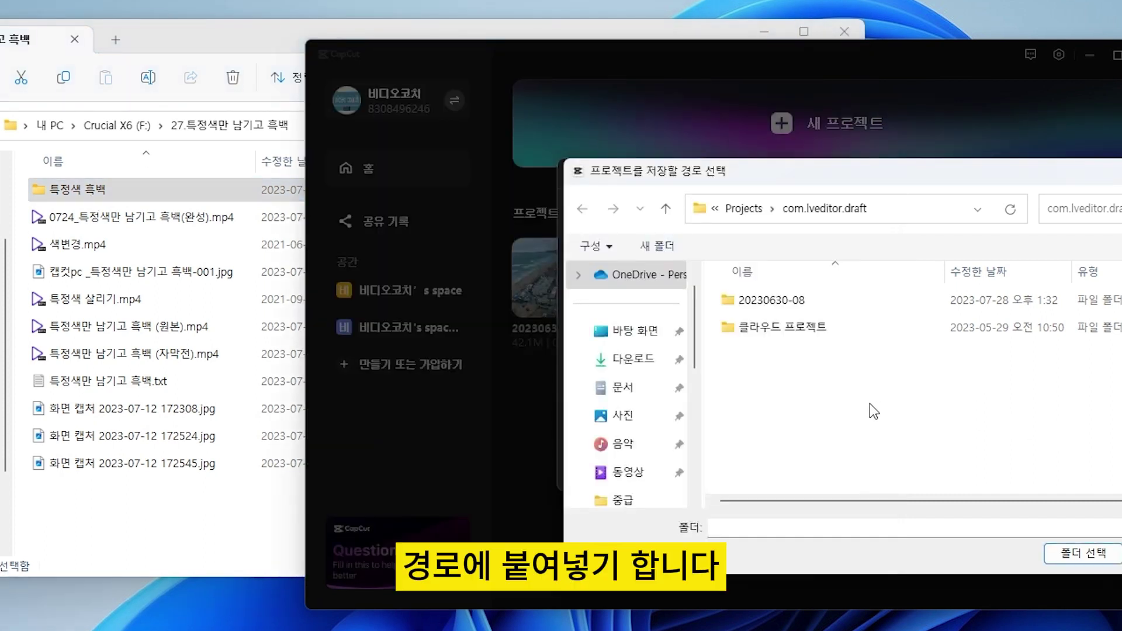
pyautogui.hotkey('ctrl', 'v')
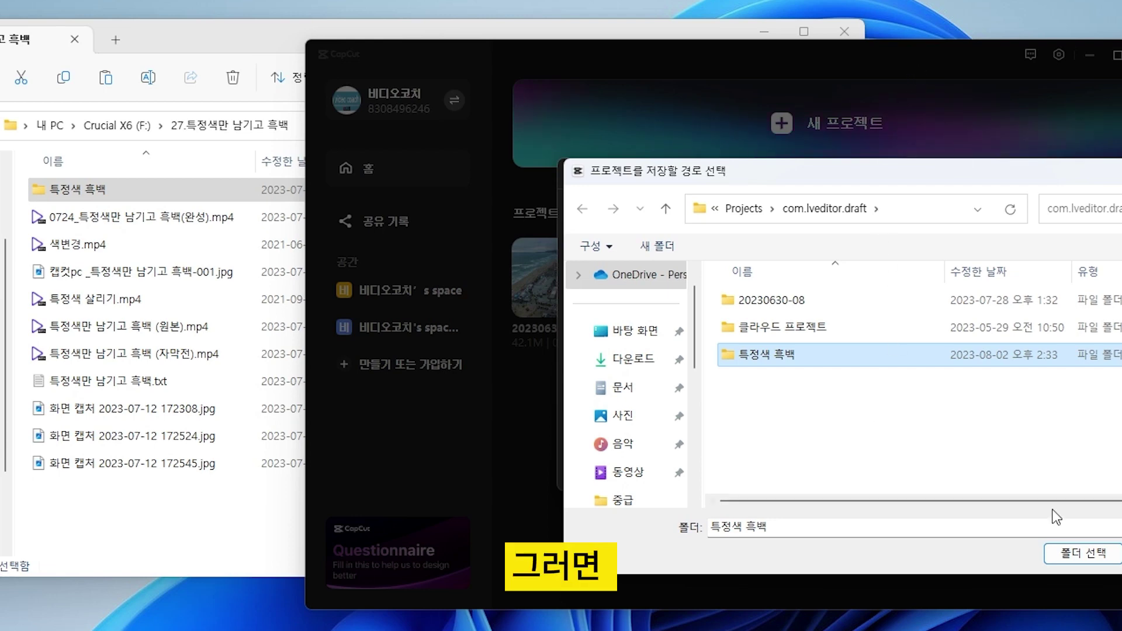
pyautogui.click(1069, 552)
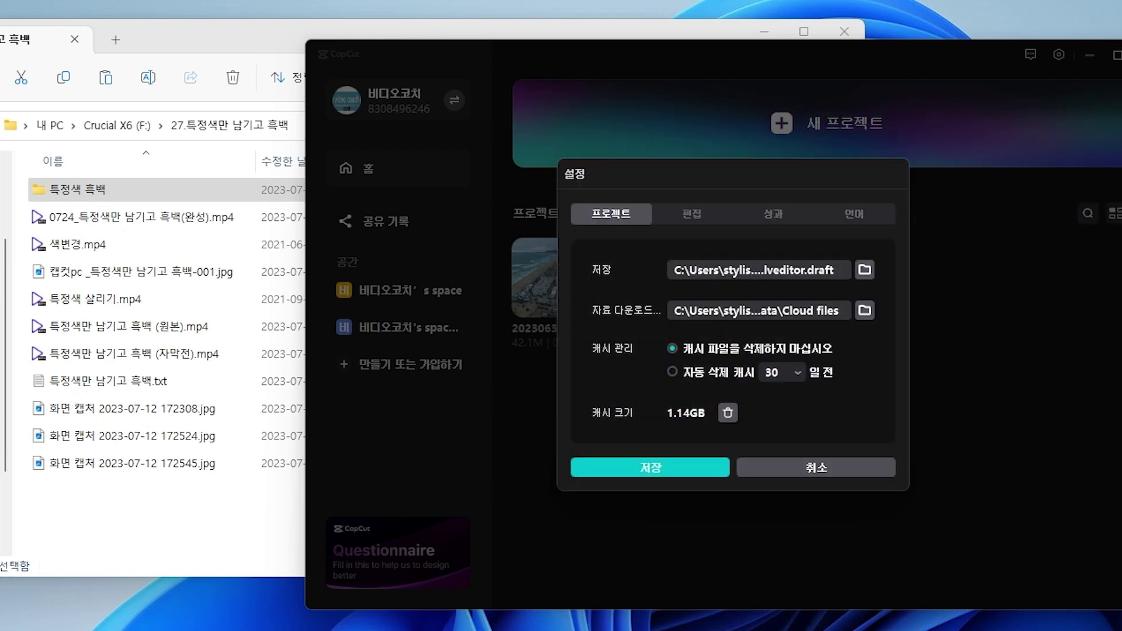
pyautogui.click(717, 478)
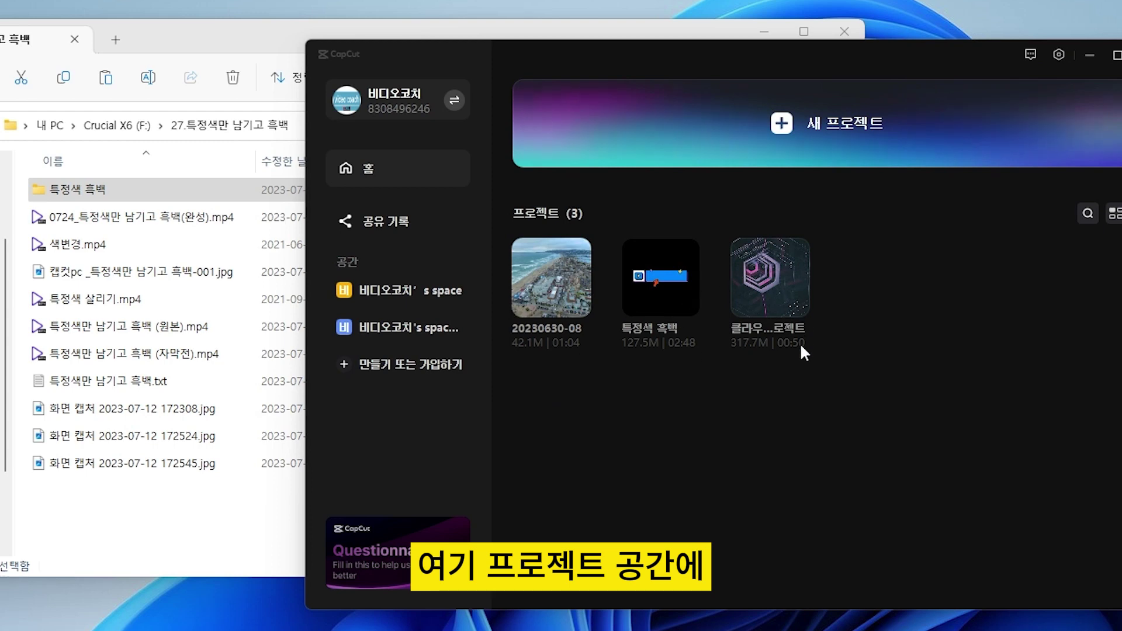
# - Open the 특정색 흑백 project and relink its missing clip to 특정색만 남기고 흑백 (자막전).mp4 on the Crucial X6 drive
pyautogui.click(634, 297)
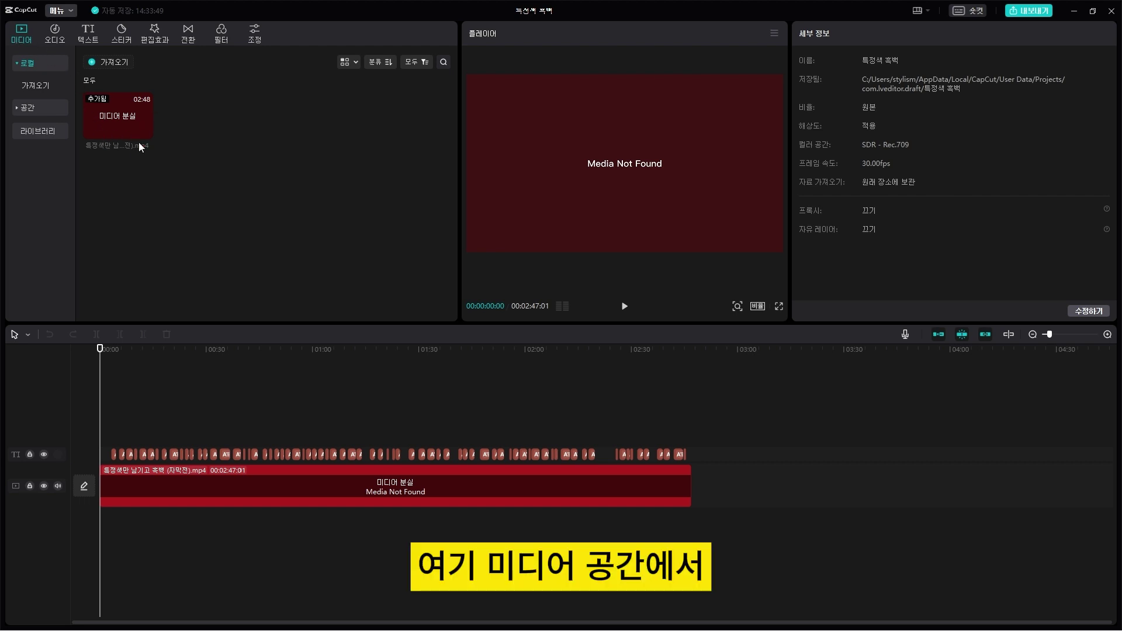
pyautogui.rightClick(111, 118)
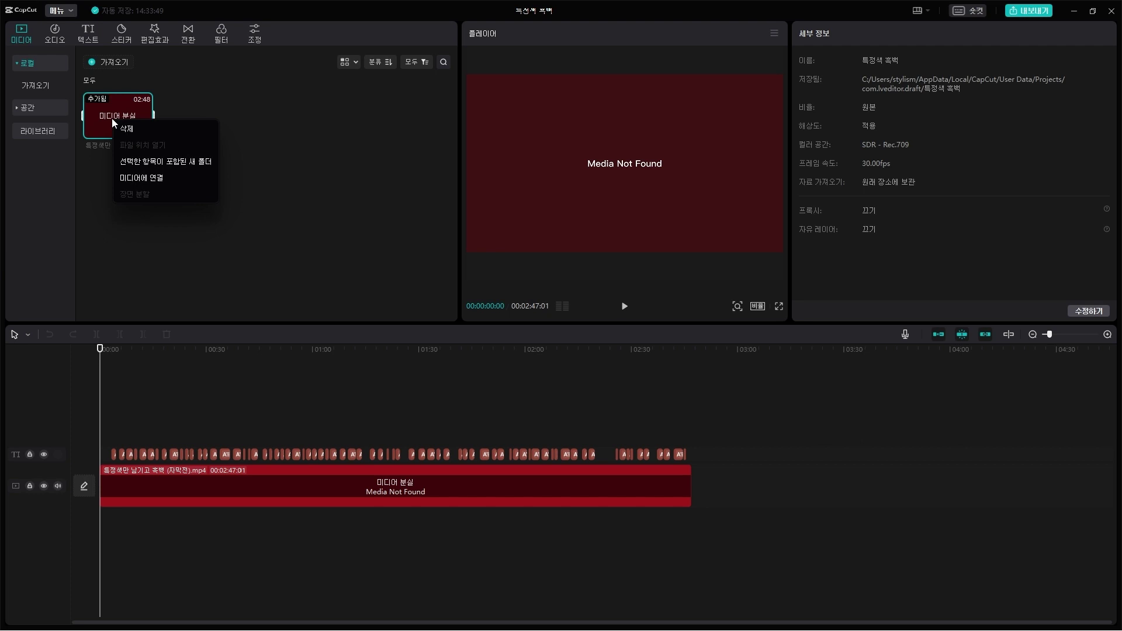
pyautogui.click(142, 180)
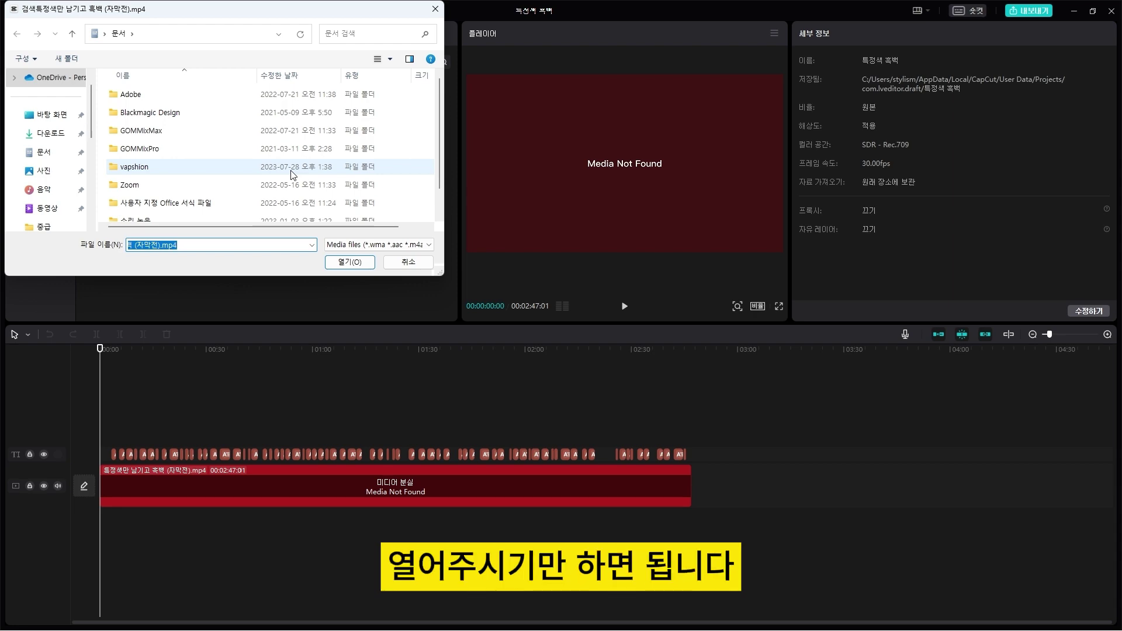
pyautogui.scroll(-3, 47, 164)
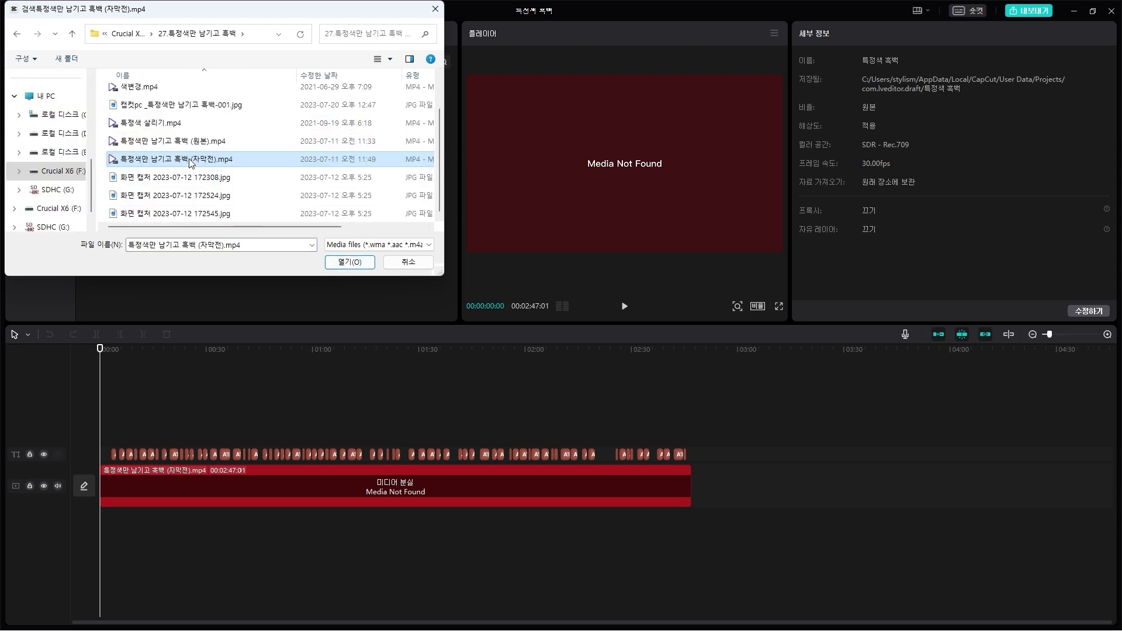
pyautogui.click(350, 261)
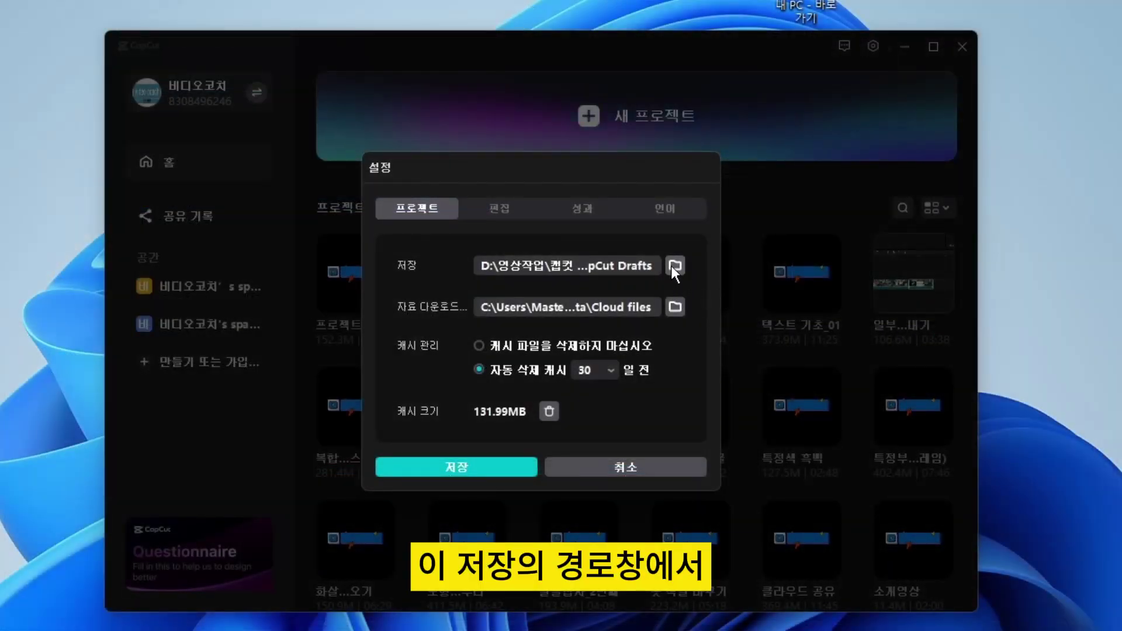
# - Locate the 프로젝트예시 folder in the CapCut Drafts save location, and leave the settings without changes
pyautogui.click(672, 265)
pyautogui.scroll(-2, 169, 375)
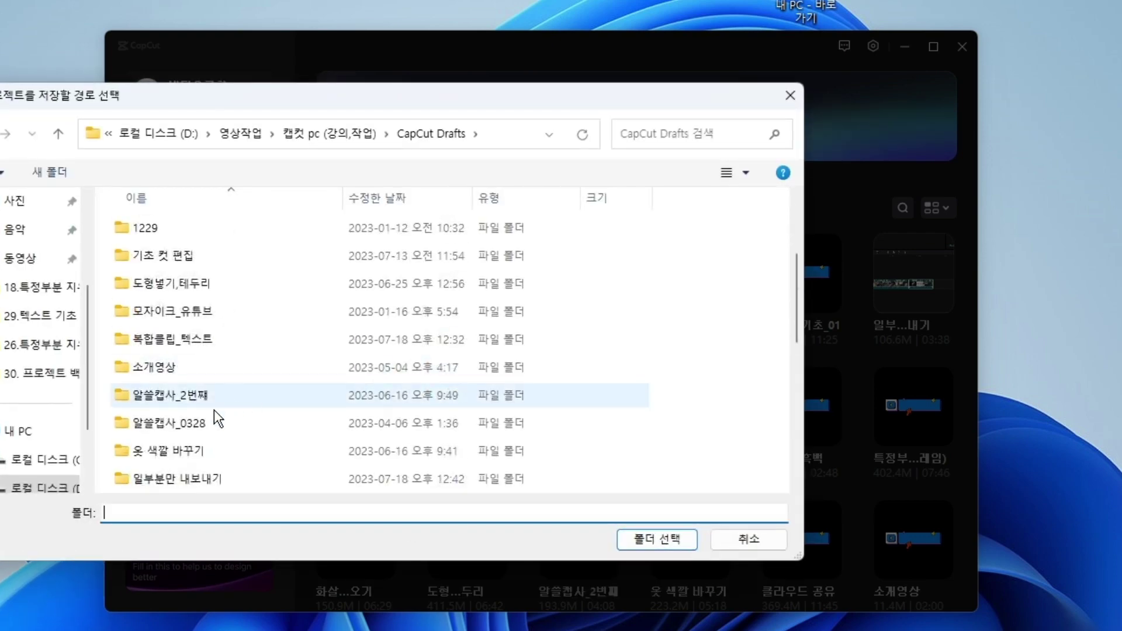
pyautogui.scroll(-5, 210, 456)
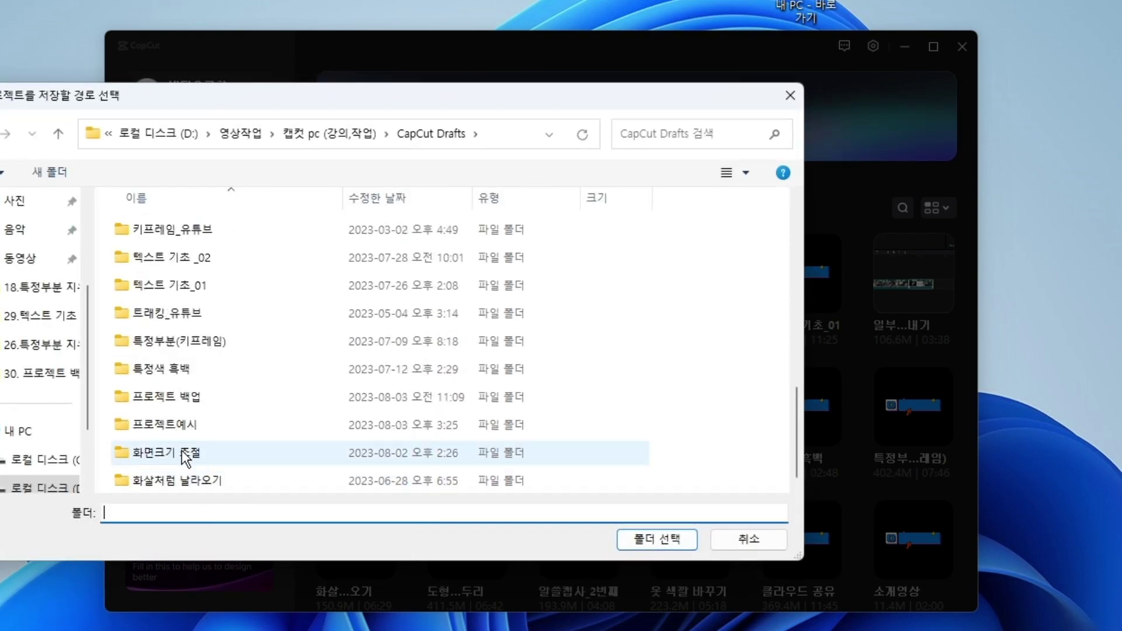
pyautogui.click(168, 425)
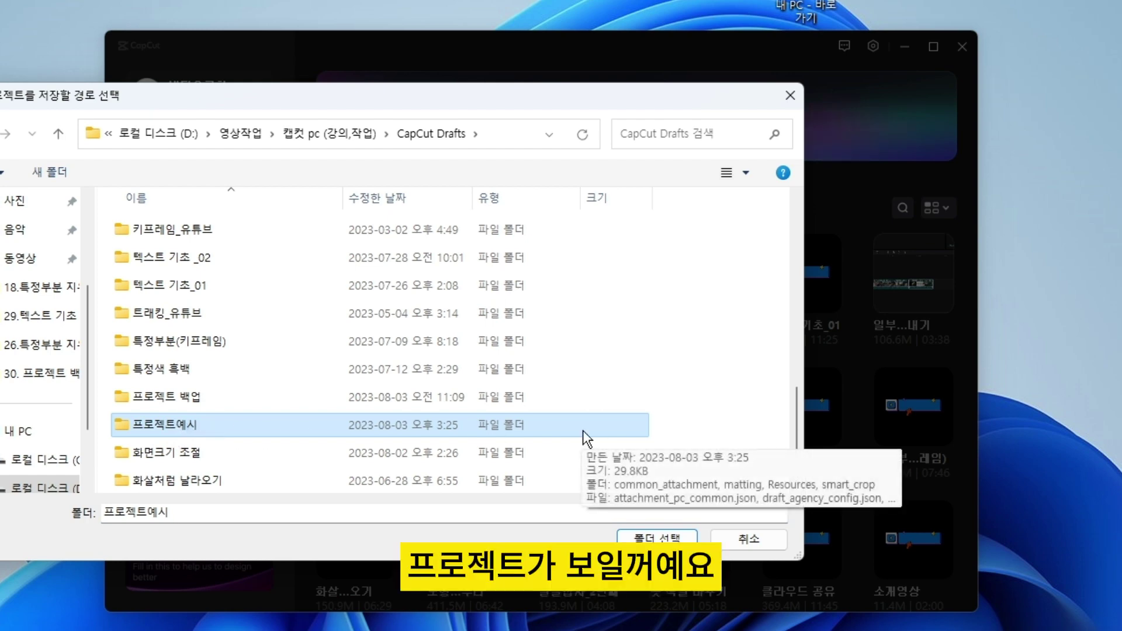
pyautogui.click(757, 536)
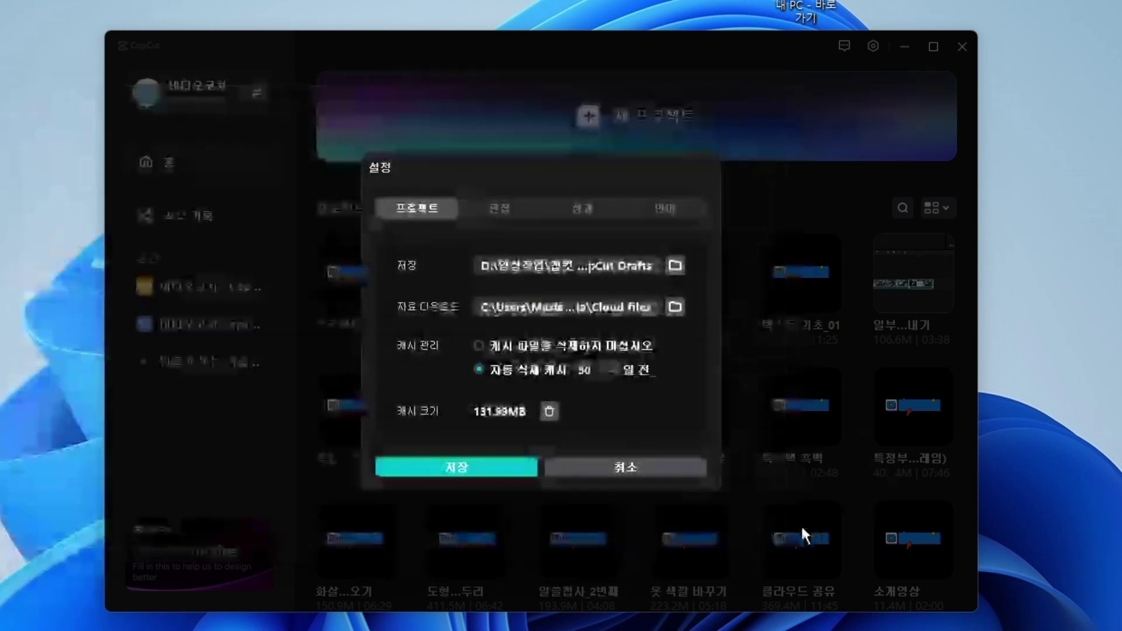
pyautogui.click(671, 473)
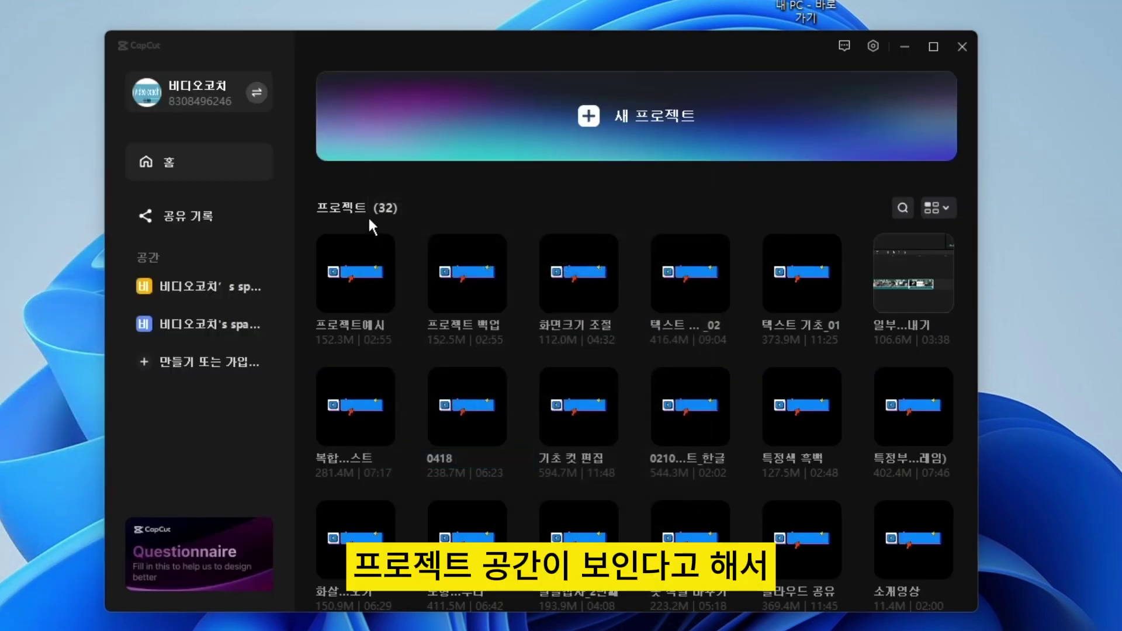
# - Delete the 프로젝트예시 project from the home project list
pyautogui.rightClick(388, 301)
pyautogui.click(437, 407)
pyautogui.click(504, 401)
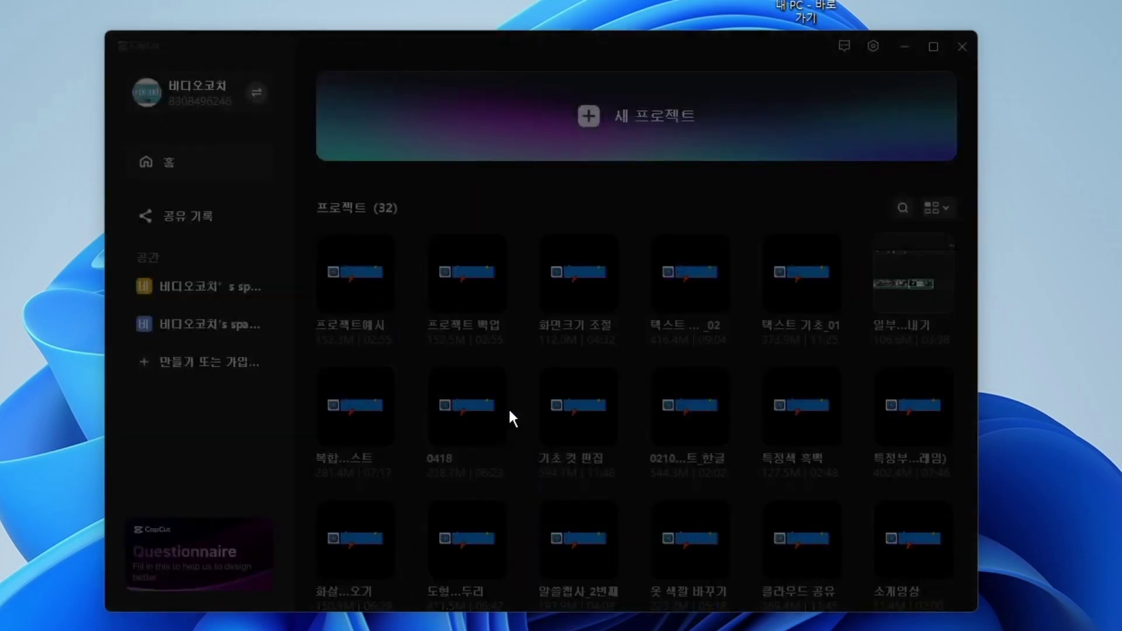
# - Check the CapCut Drafts save location for the deleted 프로젝트예시 folder, and cancel out of the settings
pyautogui.click(872, 46)
pyautogui.click(879, 81)
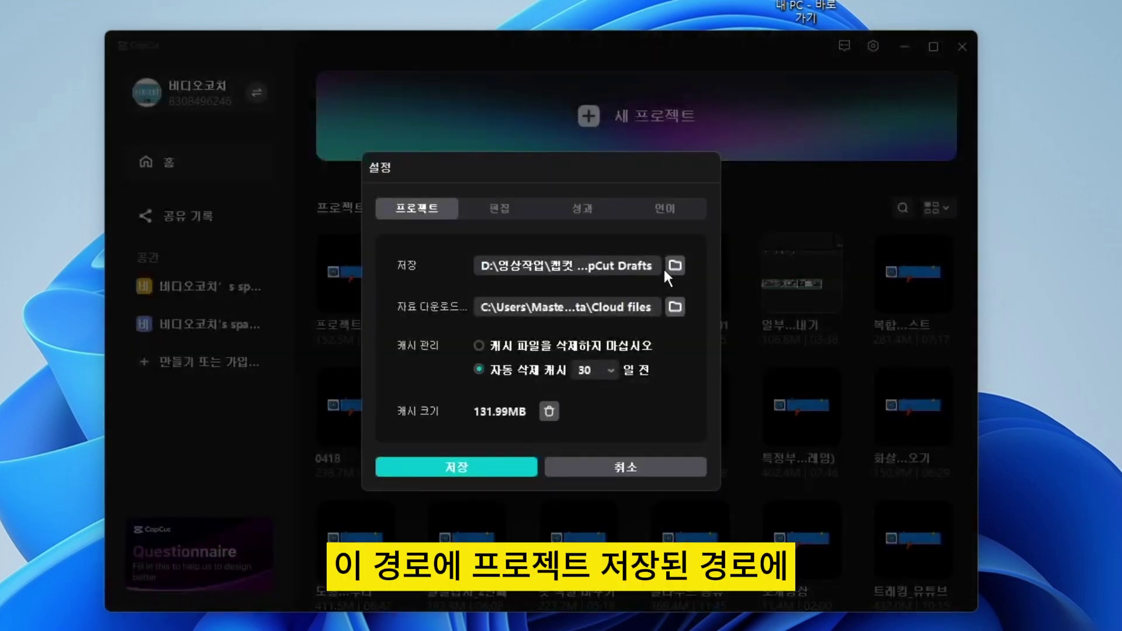
pyautogui.click(678, 267)
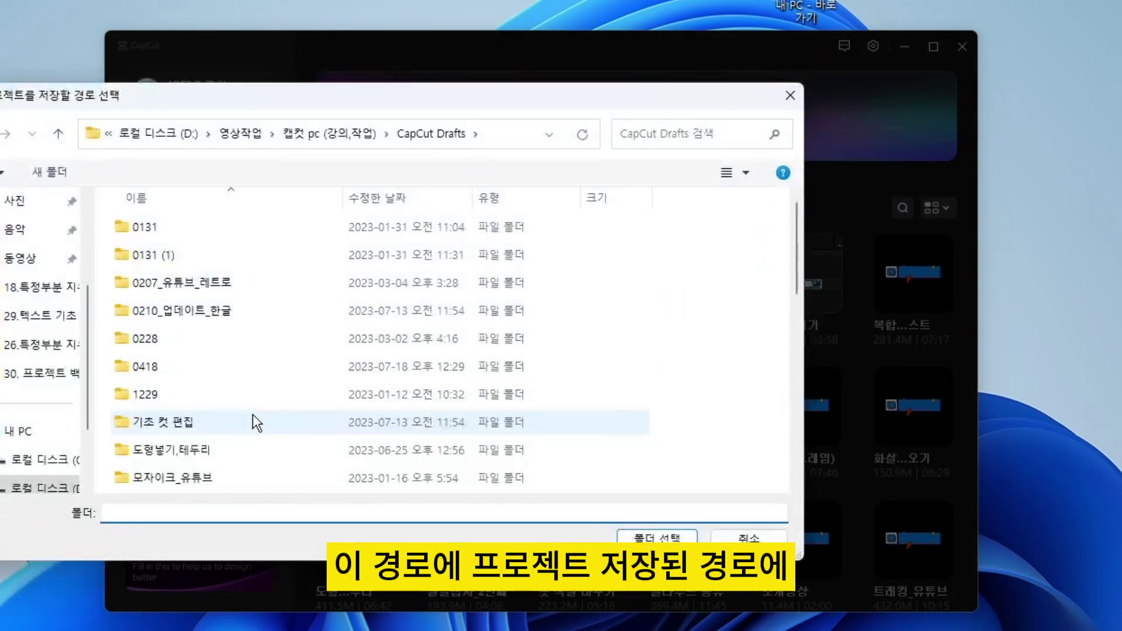
pyautogui.scroll(-7, 253, 414)
pyautogui.scroll(6, 260, 426)
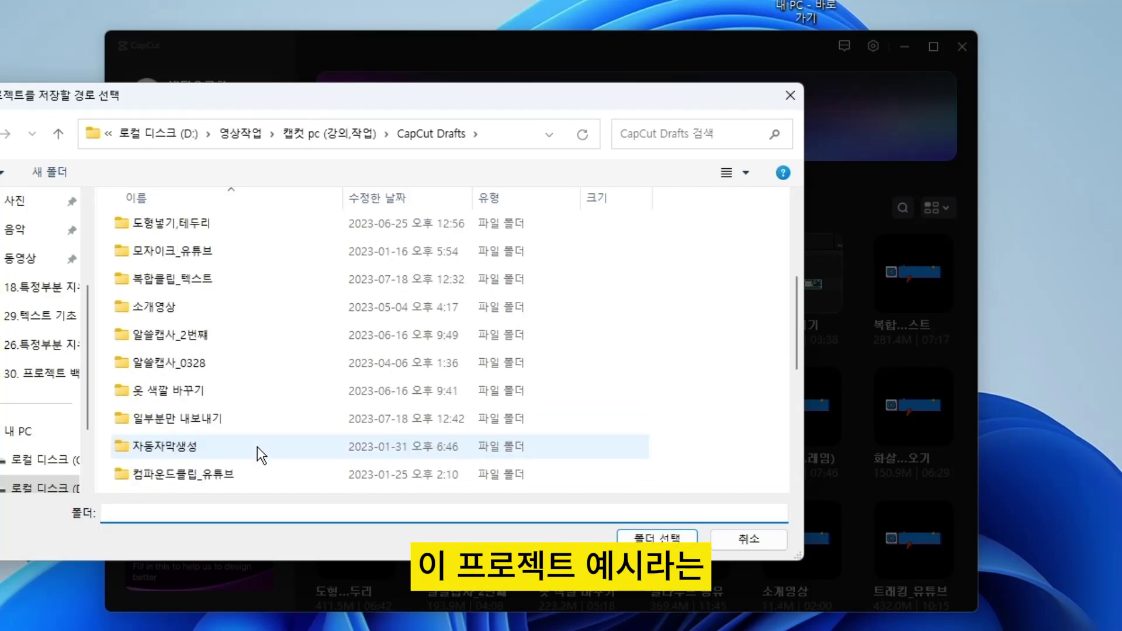
pyautogui.click(747, 540)
pyautogui.click(633, 465)
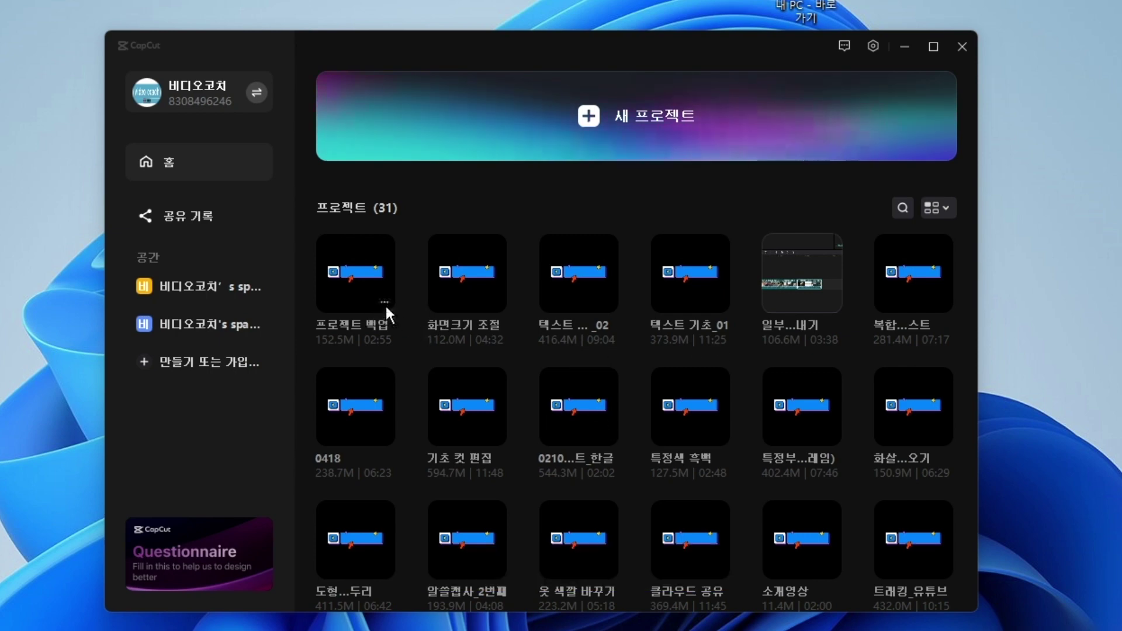
pyautogui.click(385, 303)
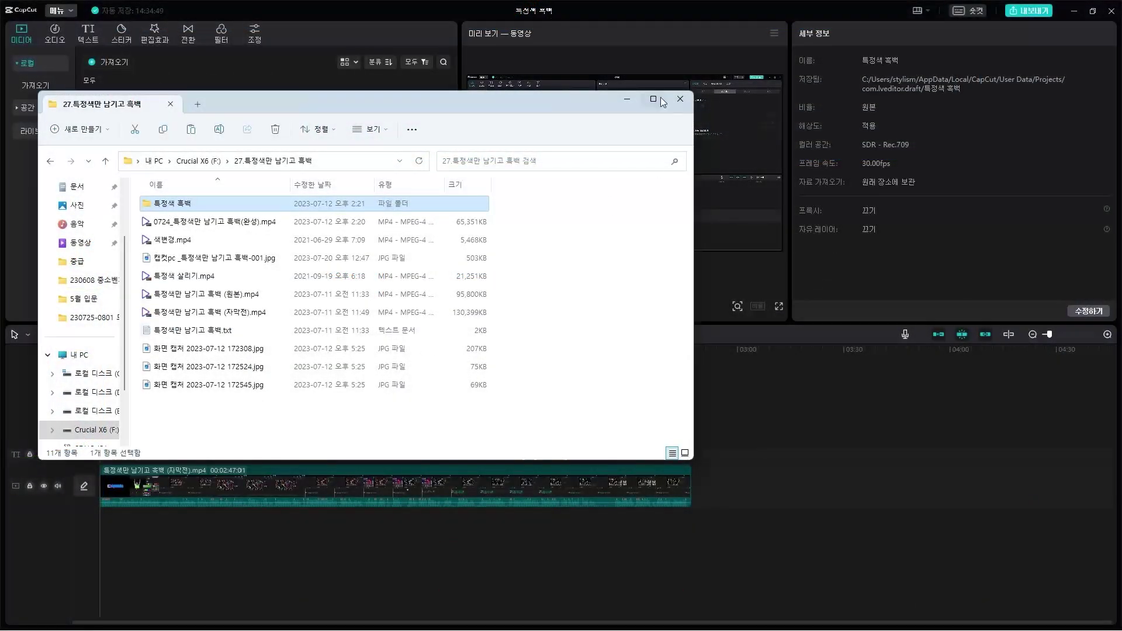
# - Minimize the file explorer window that covers the 특정색 흑백 project in the editor
pyautogui.click(628, 99)
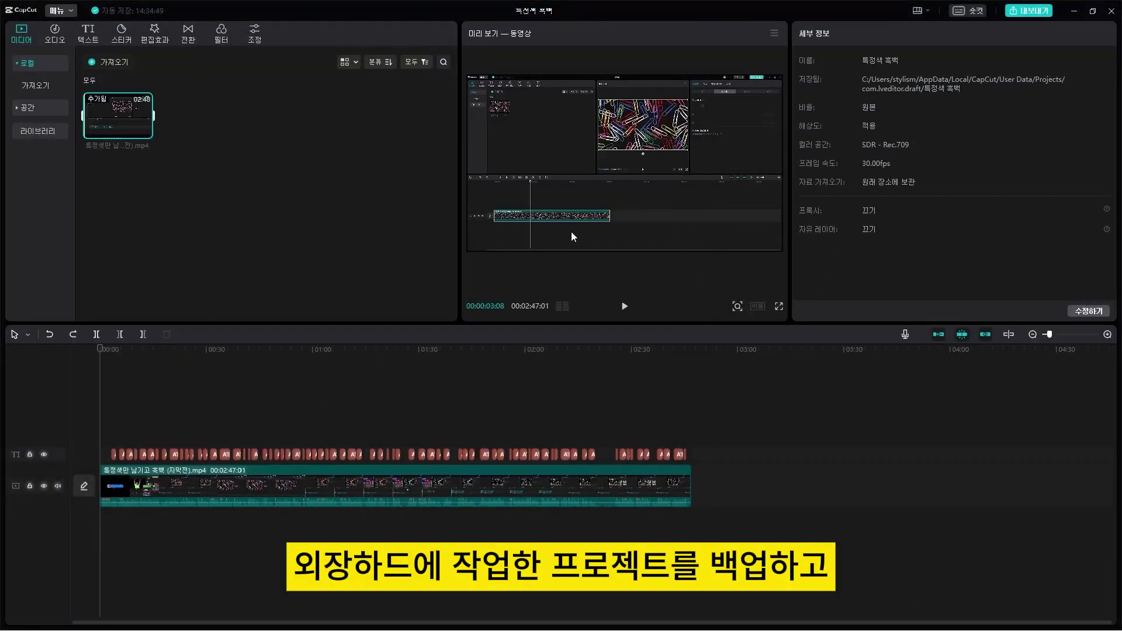